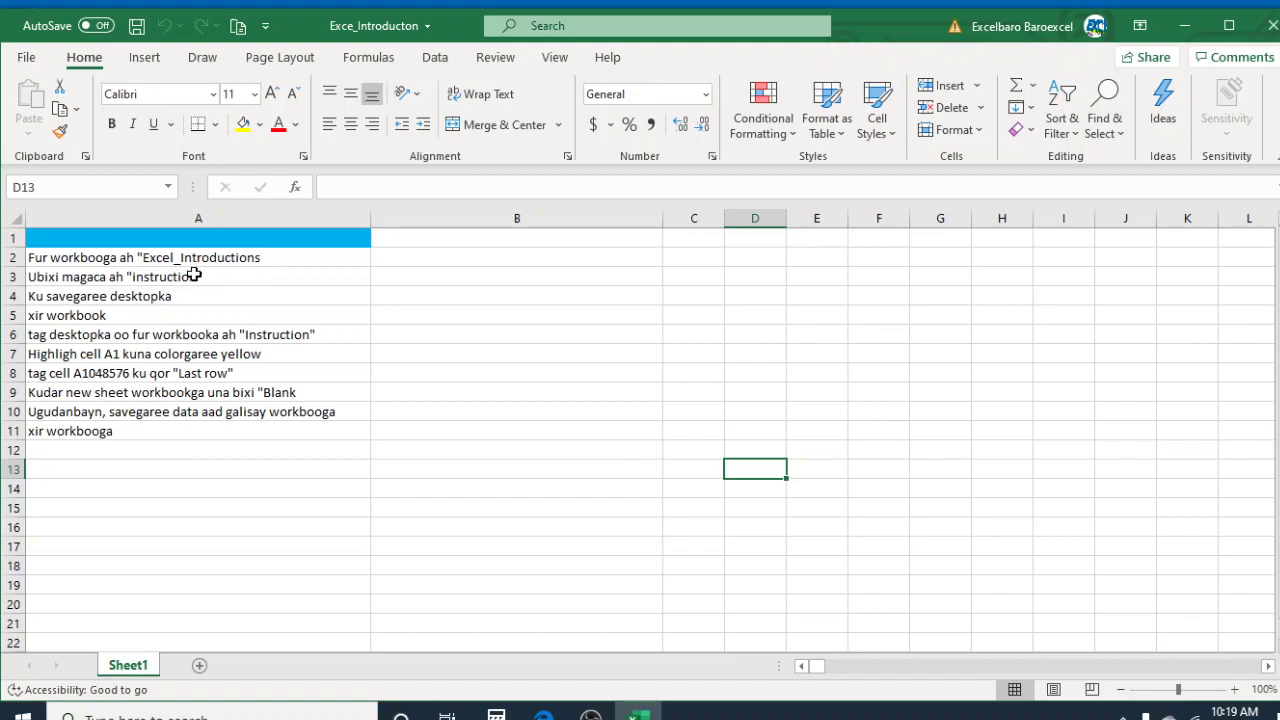
# Close the workbook and reopen Exce_Introducton from the desktop.
pyautogui.click(1272, 30)
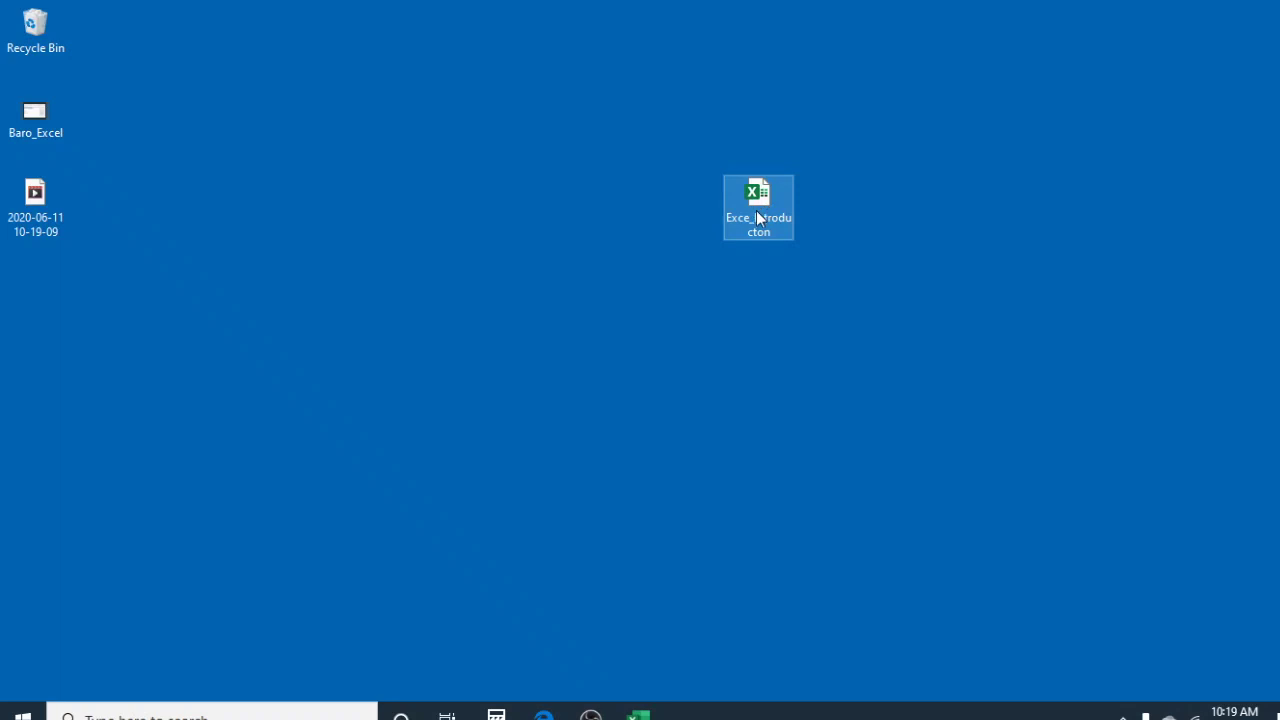
pyautogui.doubleClick(757, 217)
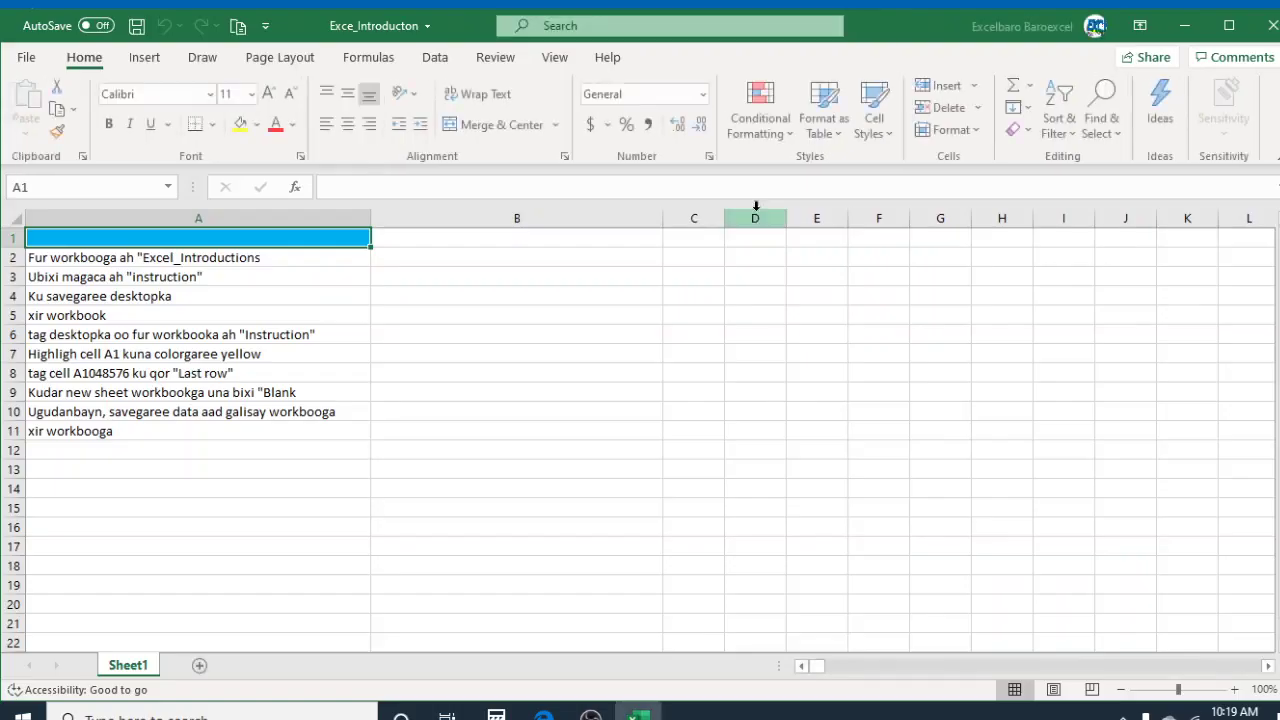
pyautogui.click(678, 436)
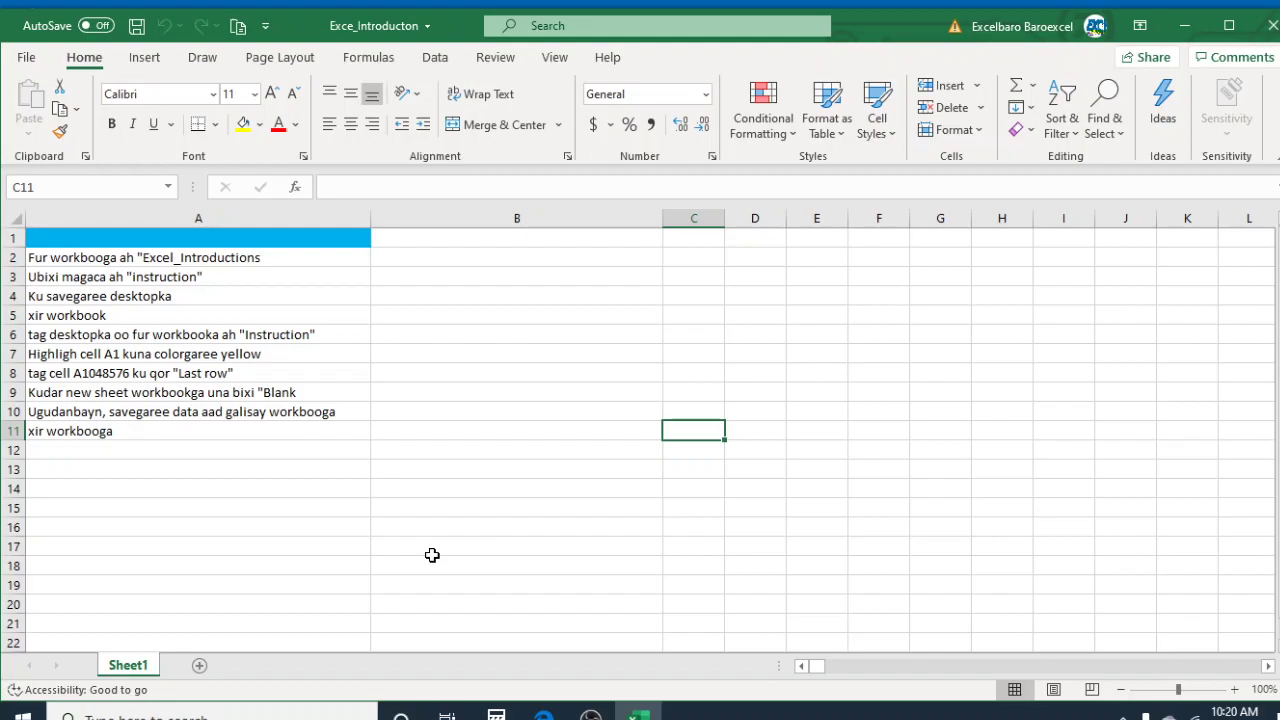
# Save a copy of the workbook on the Desktop under the name Instruction.
pyautogui.click(18, 58)
pyautogui.click(63, 314)
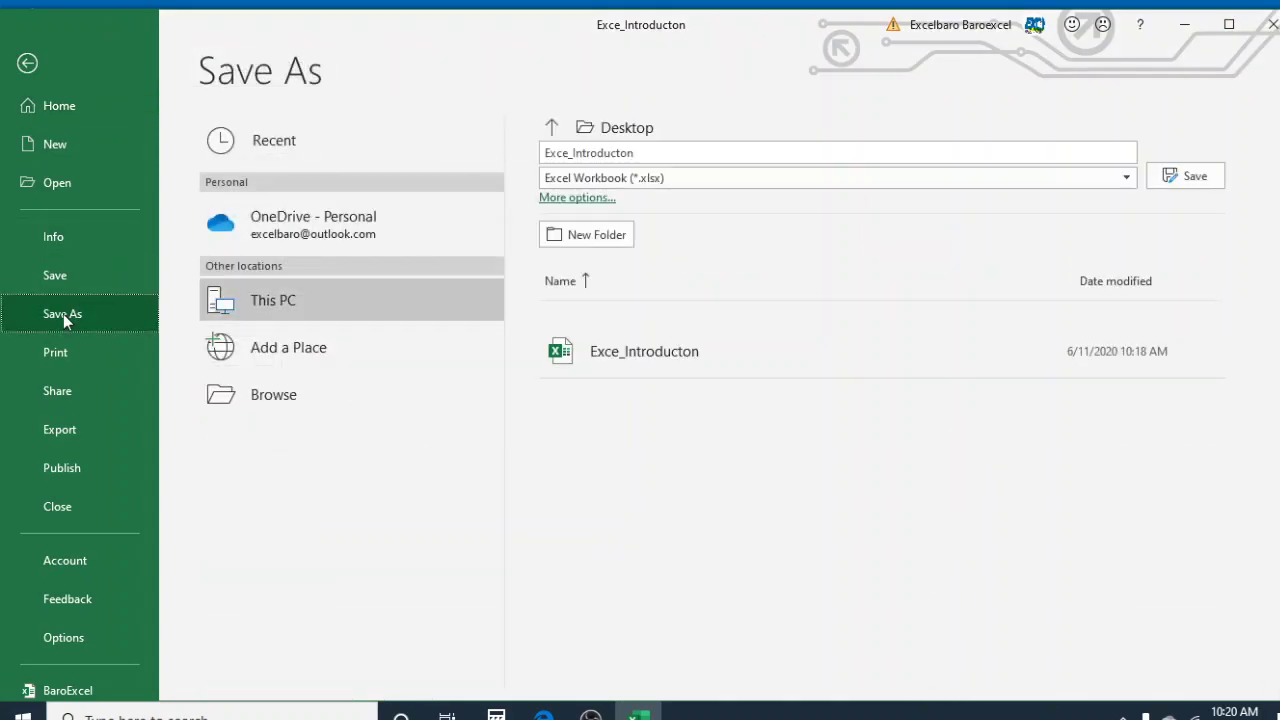
pyautogui.click(665, 150)
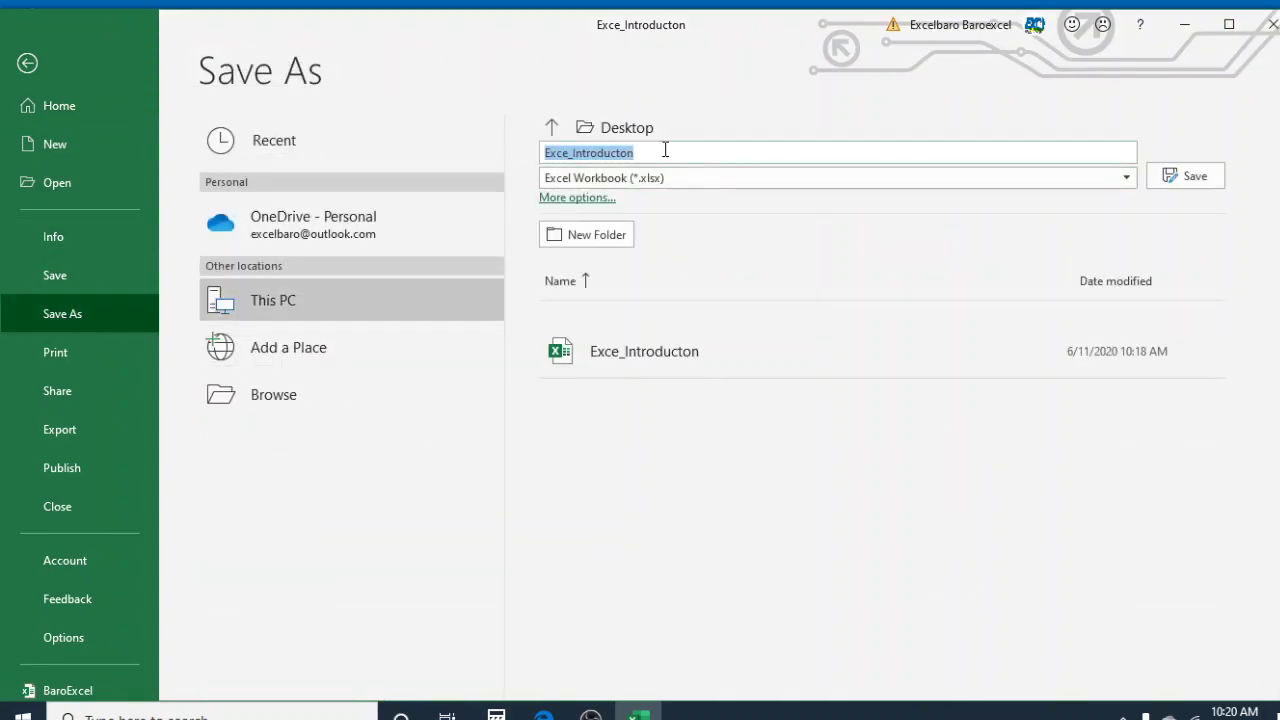
pyautogui.write('Ins')
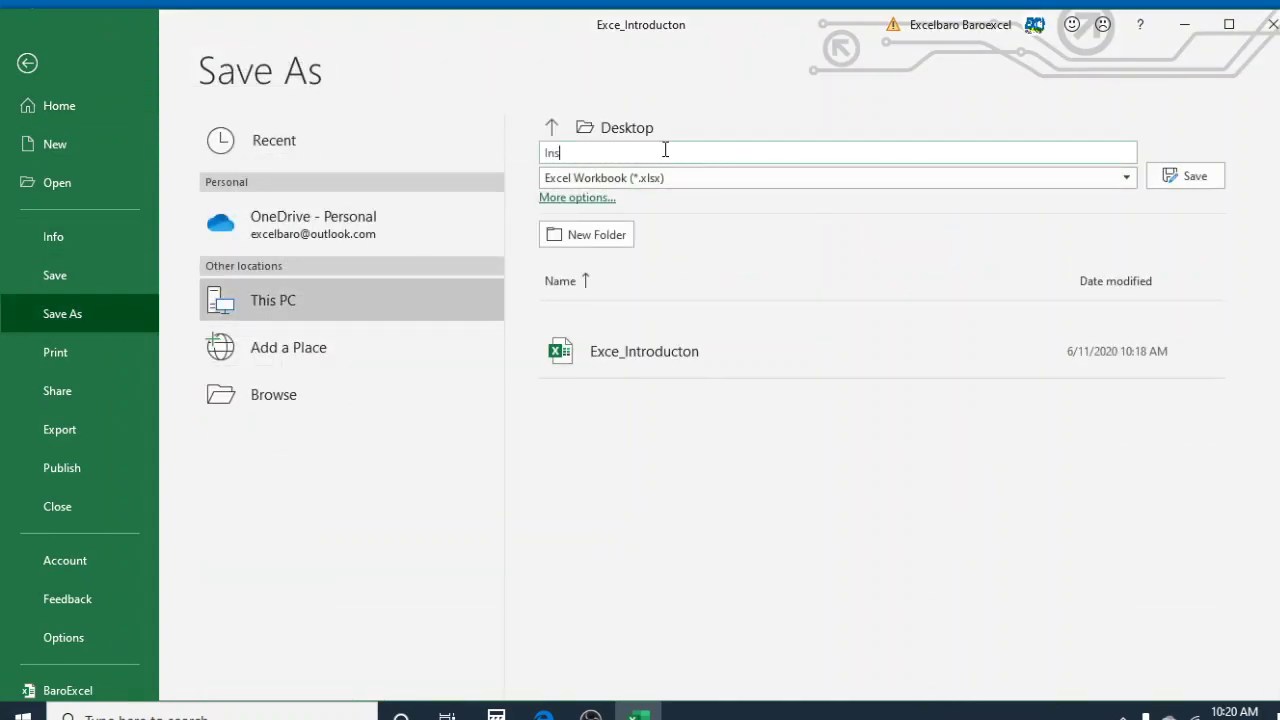
pyautogui.write('truction')
pyautogui.click(273, 410)
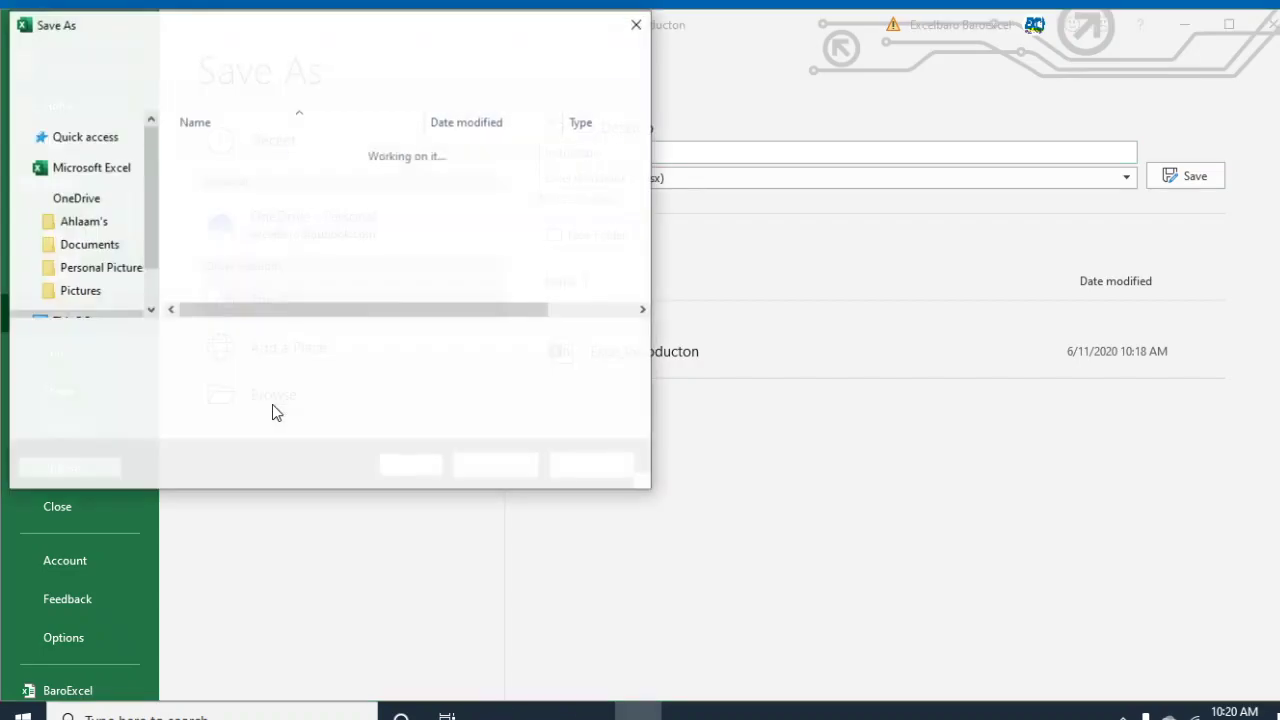
pyautogui.click(73, 178)
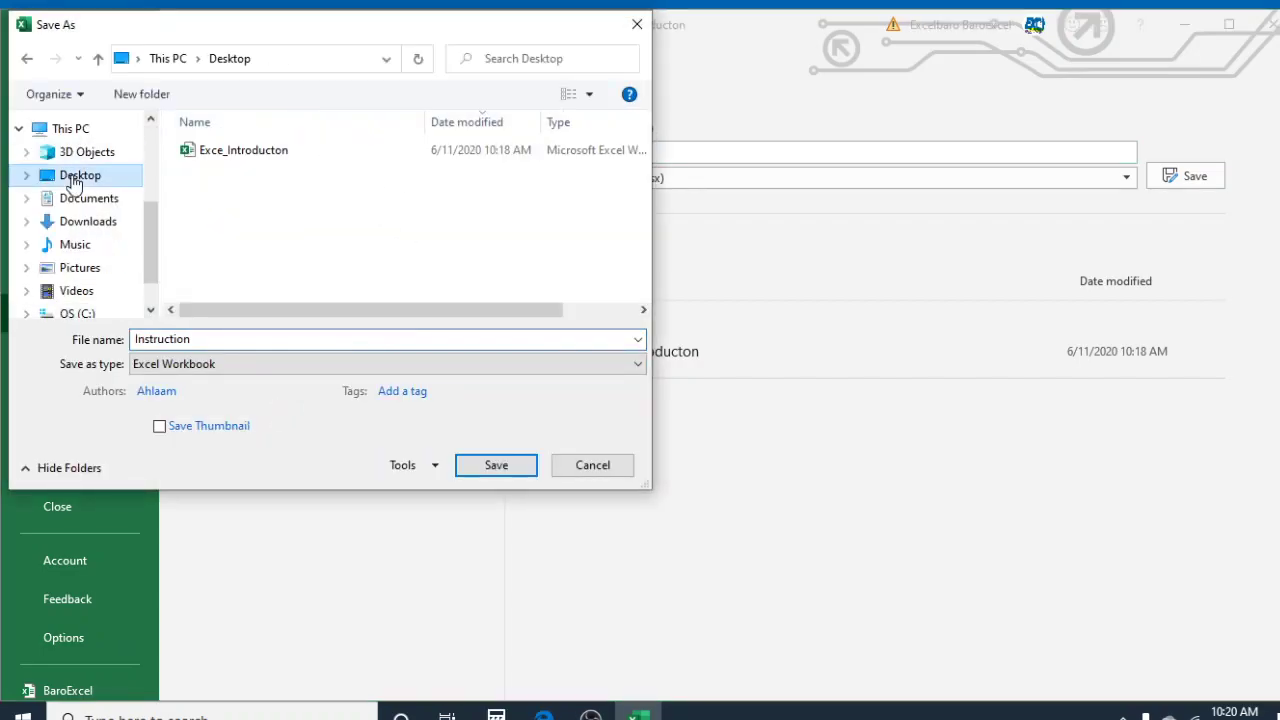
pyautogui.click(512, 467)
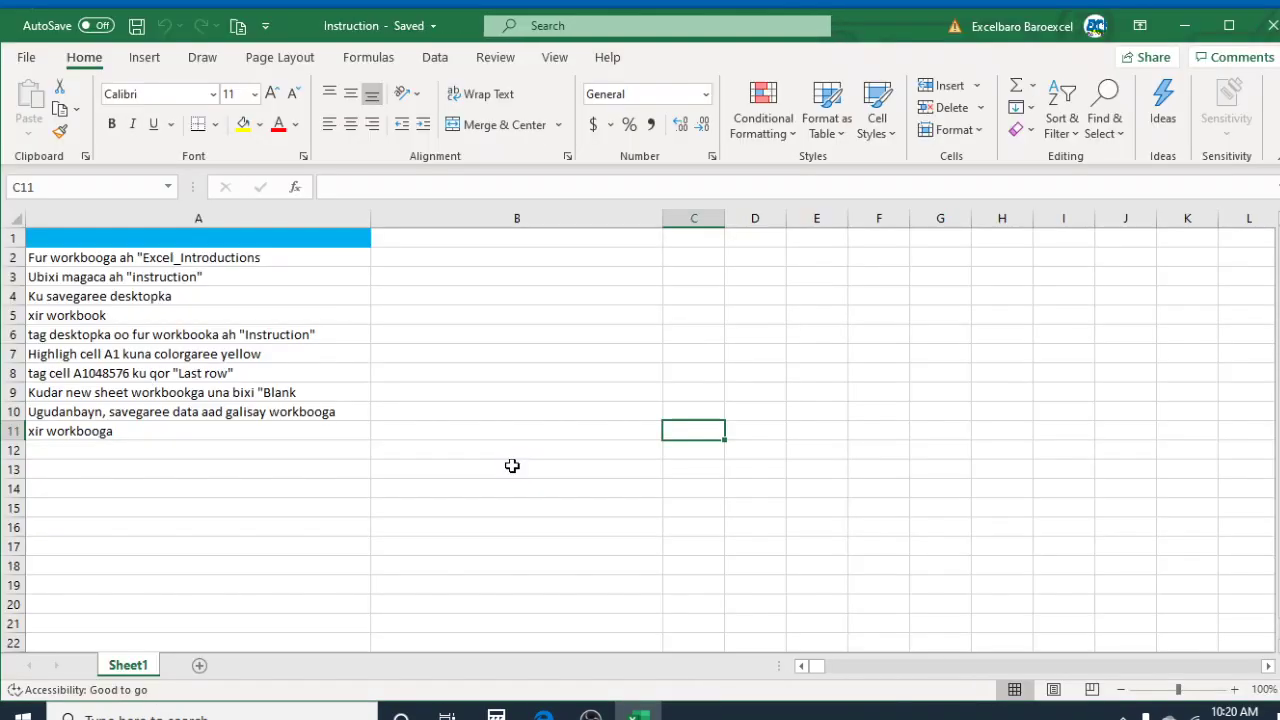
# Close the Instruction workbook and move the Instruction and Exce_Introducton files to separate places on the desktop.
pyautogui.click(796, 356)
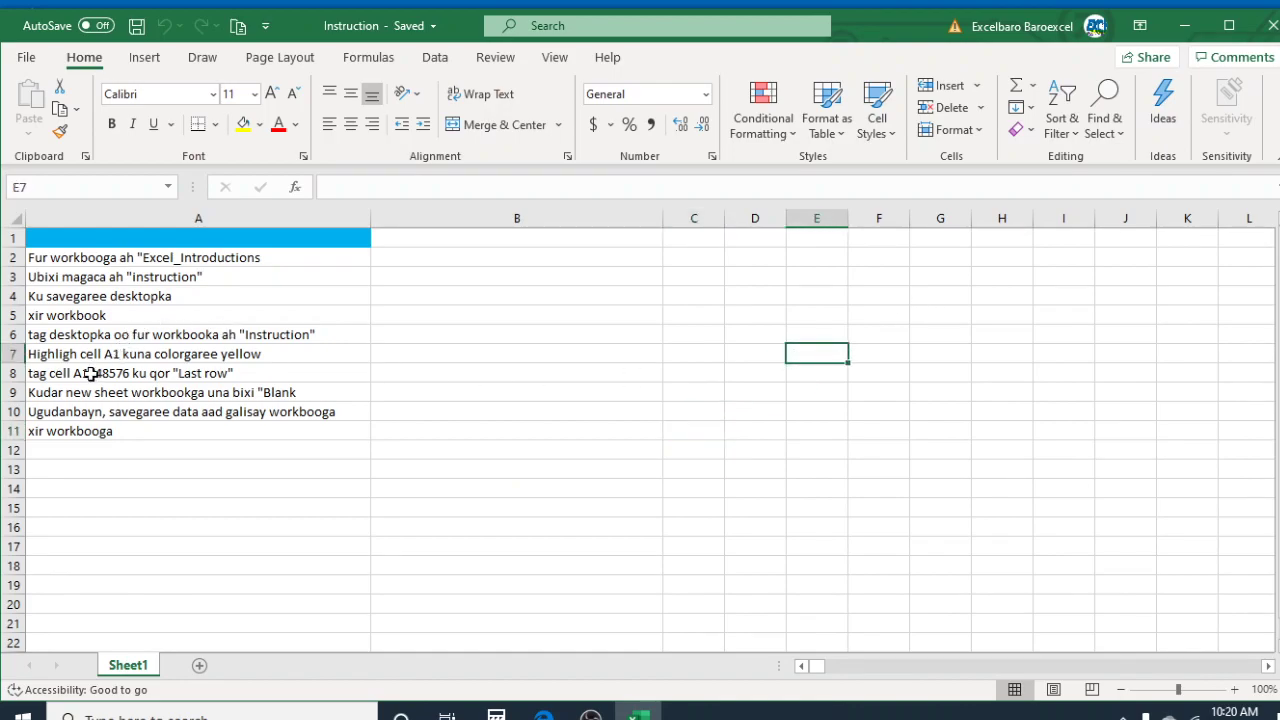
pyautogui.click(1266, 22)
pyautogui.moveTo(34, 280); pyautogui.dragTo(627, 121)
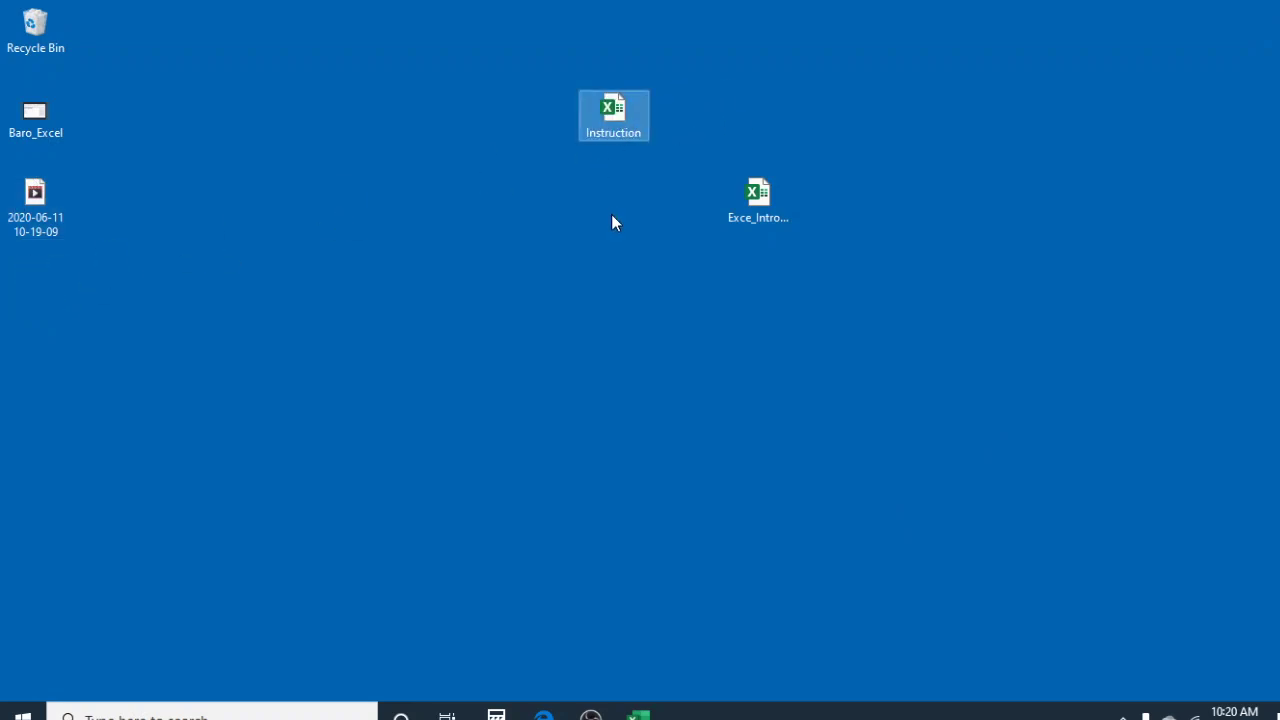
pyautogui.moveTo(757, 197); pyautogui.dragTo(1218, 158)
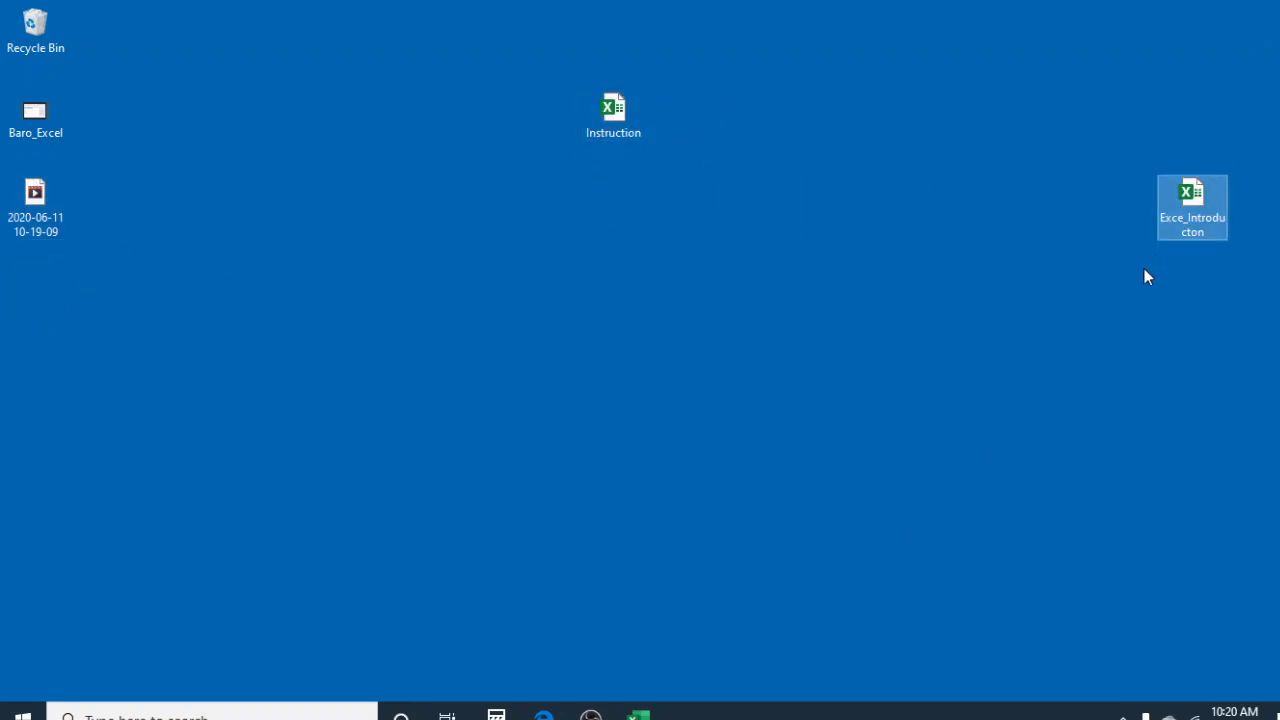
# Open the Instruction workbook from the desktop.
pyautogui.click(582, 106)
pyautogui.doubleClick(608, 110)
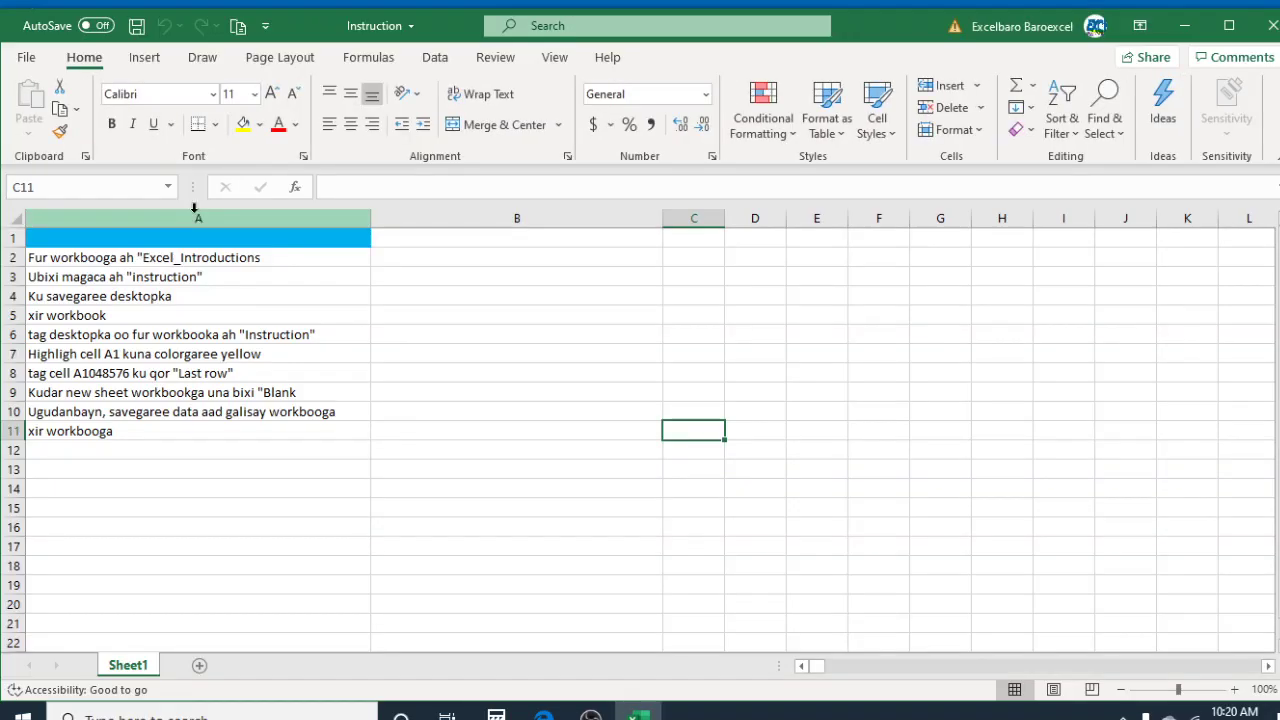
pyautogui.click(230, 458)
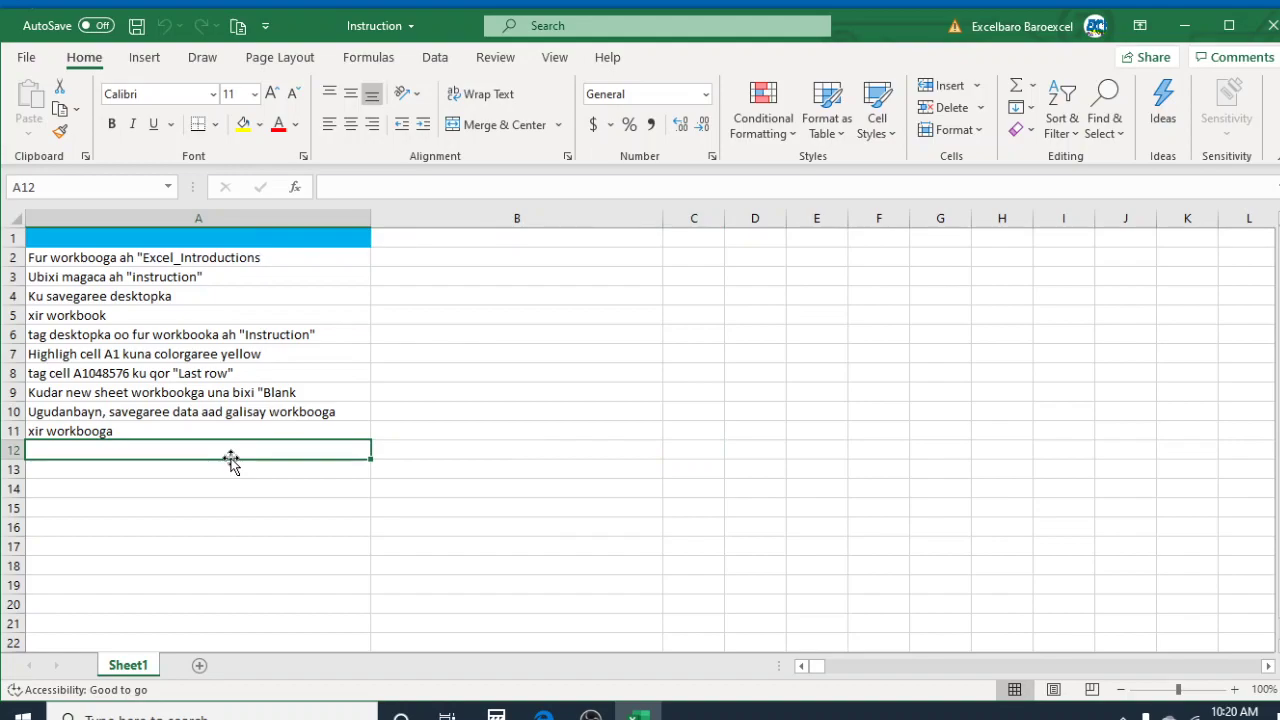
pyautogui.click(657, 430)
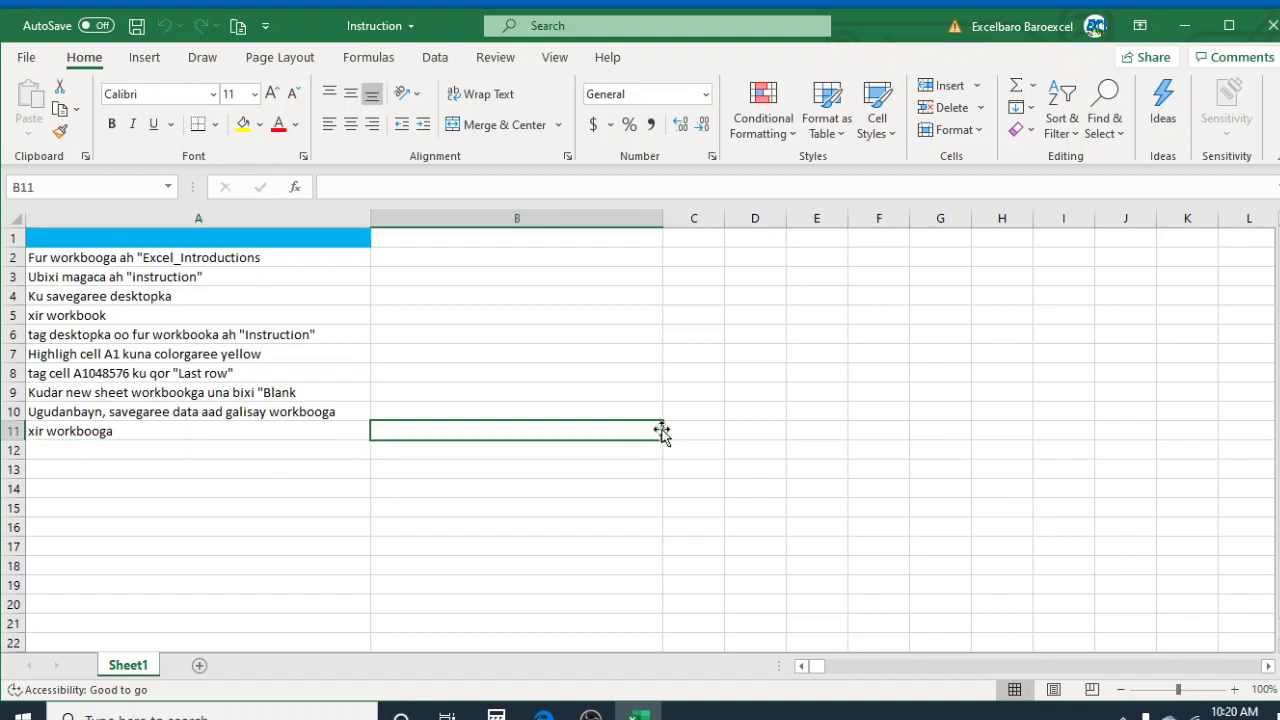
pyautogui.click(980, 444)
pyautogui.click(1099, 409)
pyautogui.click(986, 366)
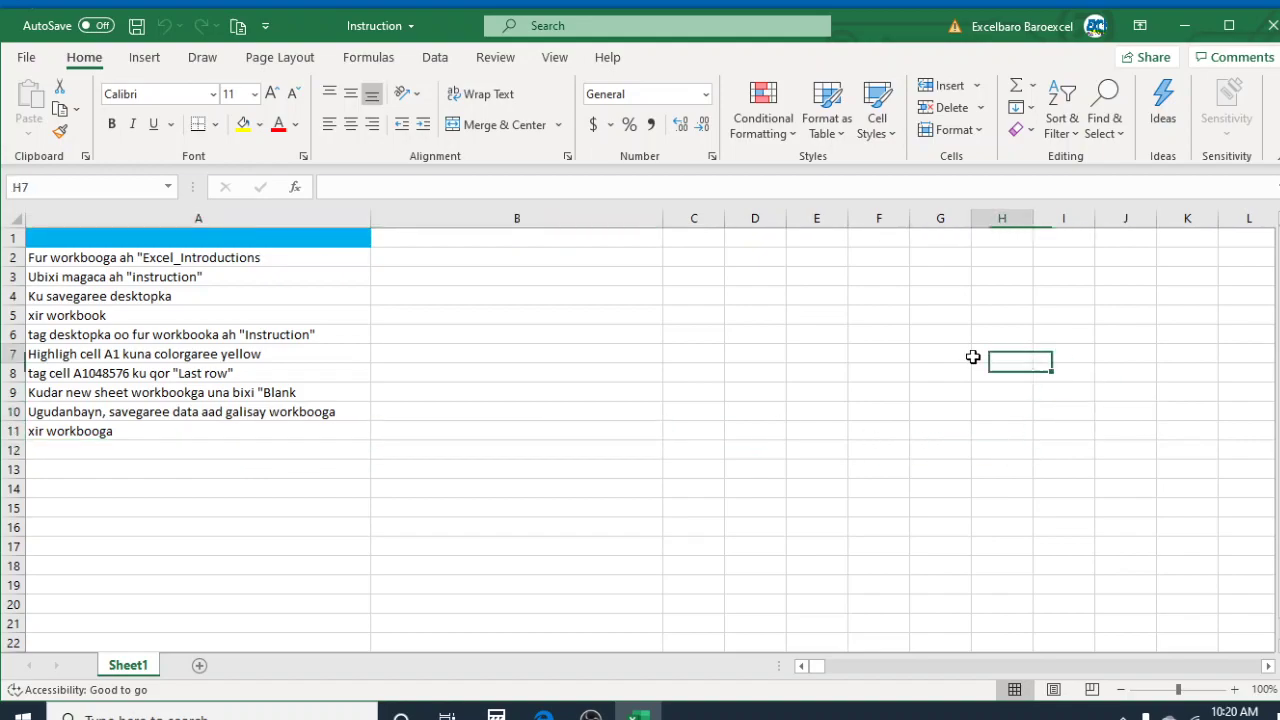
pyautogui.click(711, 361)
pyautogui.click(462, 300)
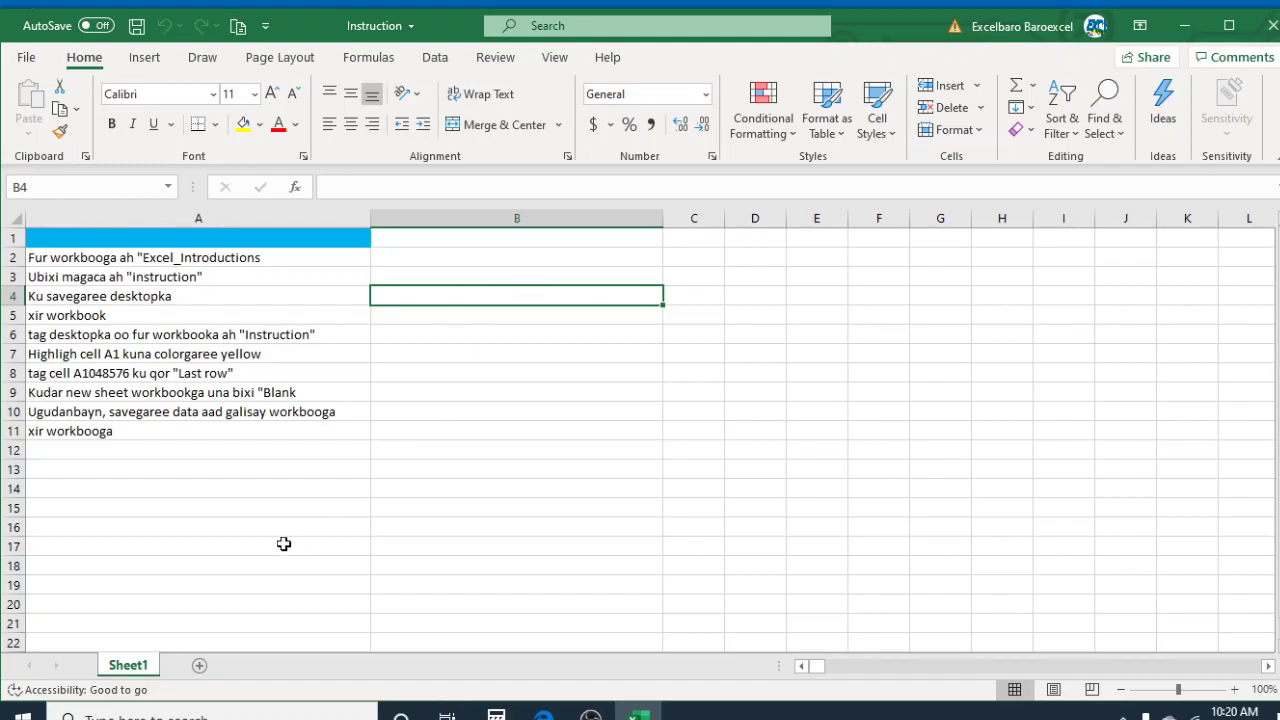
pyautogui.click(231, 518)
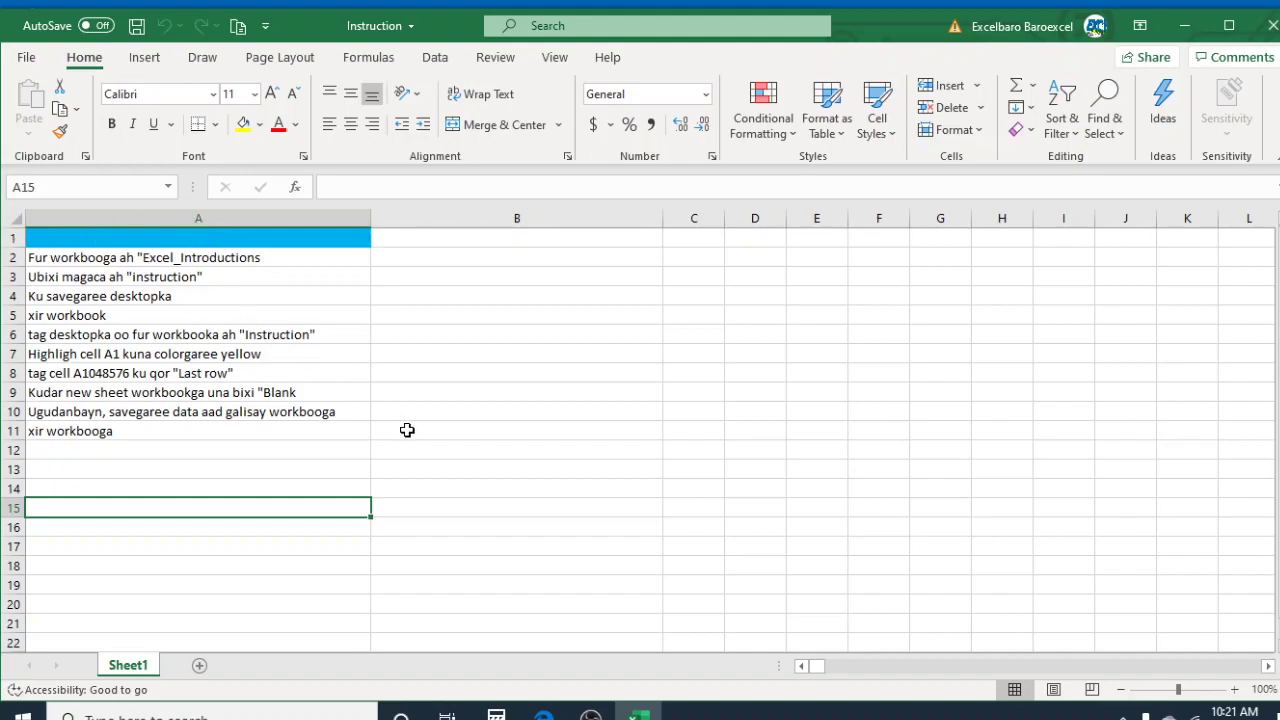
# Go to cell A1 and fill it with standard yellow.
pyautogui.click(43, 182)
pyautogui.write('a1')
pyautogui.press('Return')
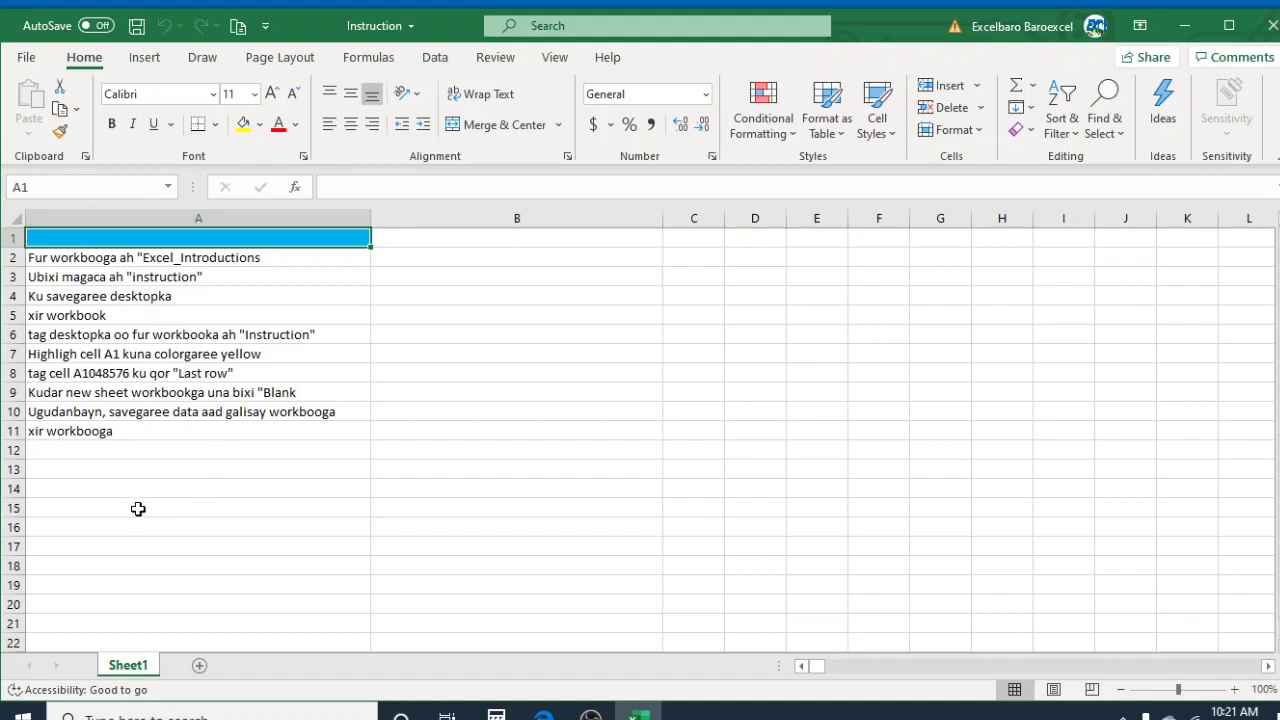
pyautogui.click(259, 125)
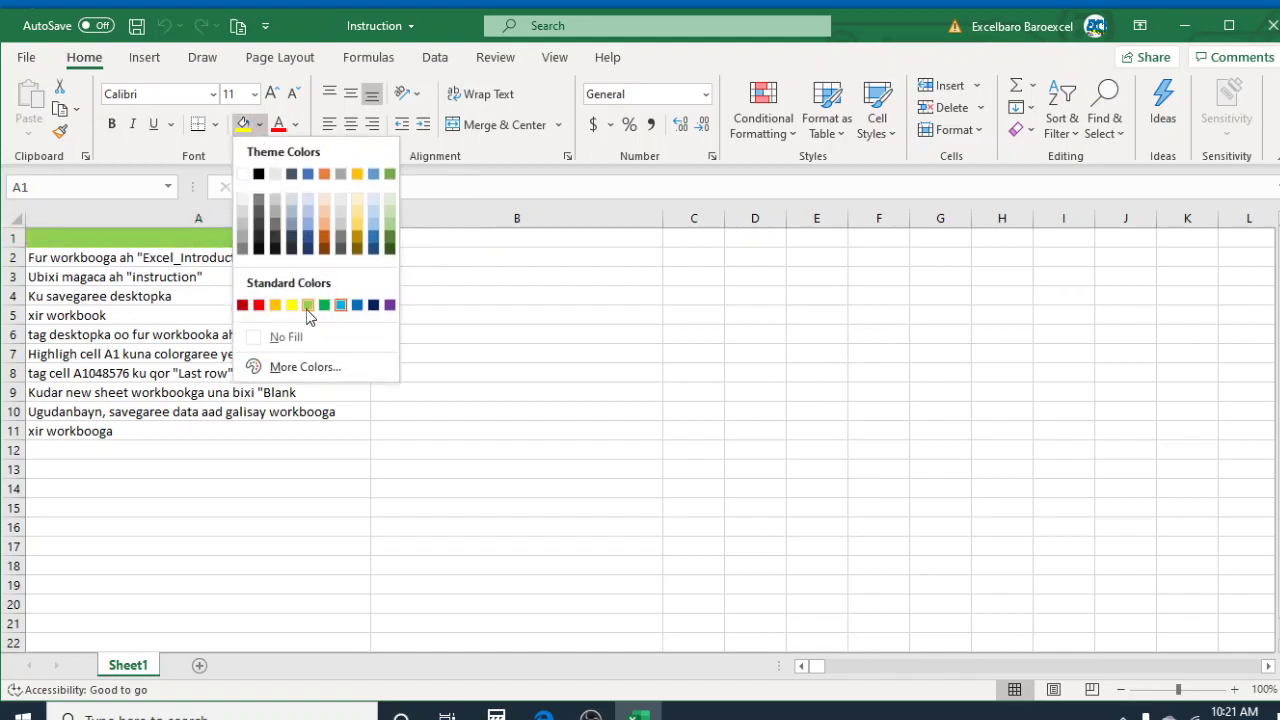
pyautogui.click(290, 305)
pyautogui.click(288, 500)
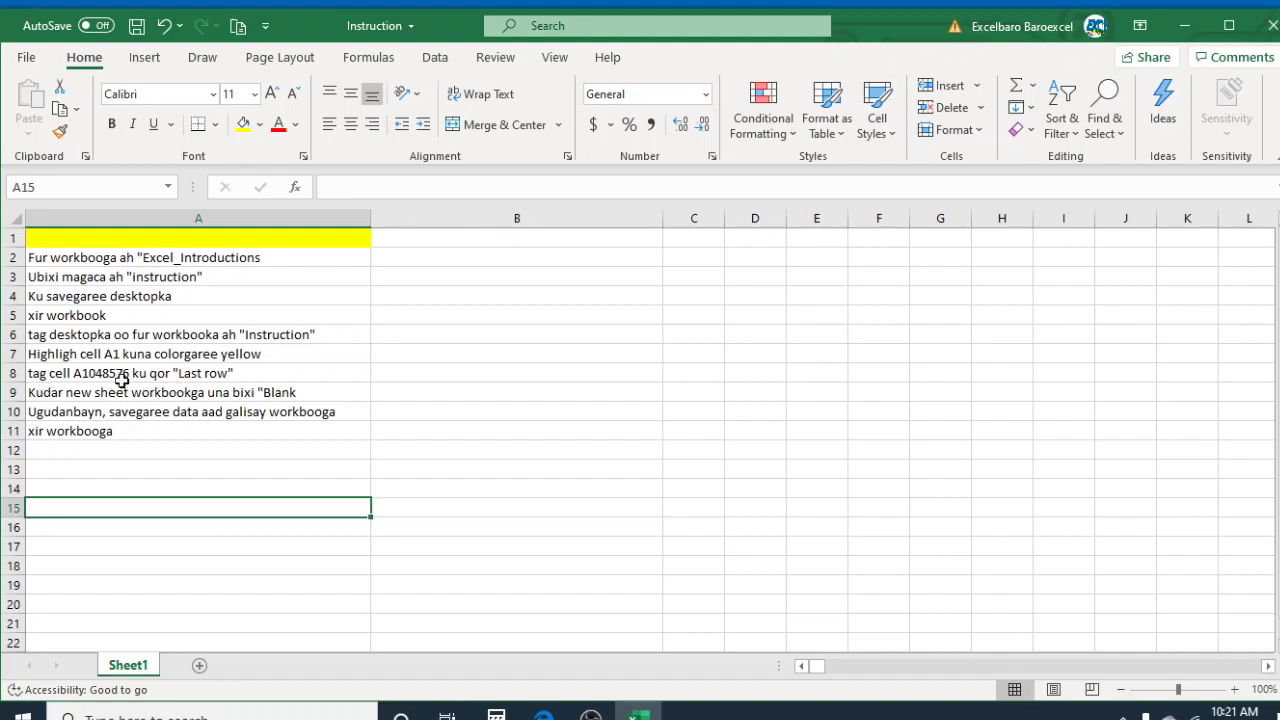
# Enter "Last row" in cell A1048576 of Sheet1 and return to cell A1.
pyautogui.click(77, 183)
pyautogui.click(172, 476)
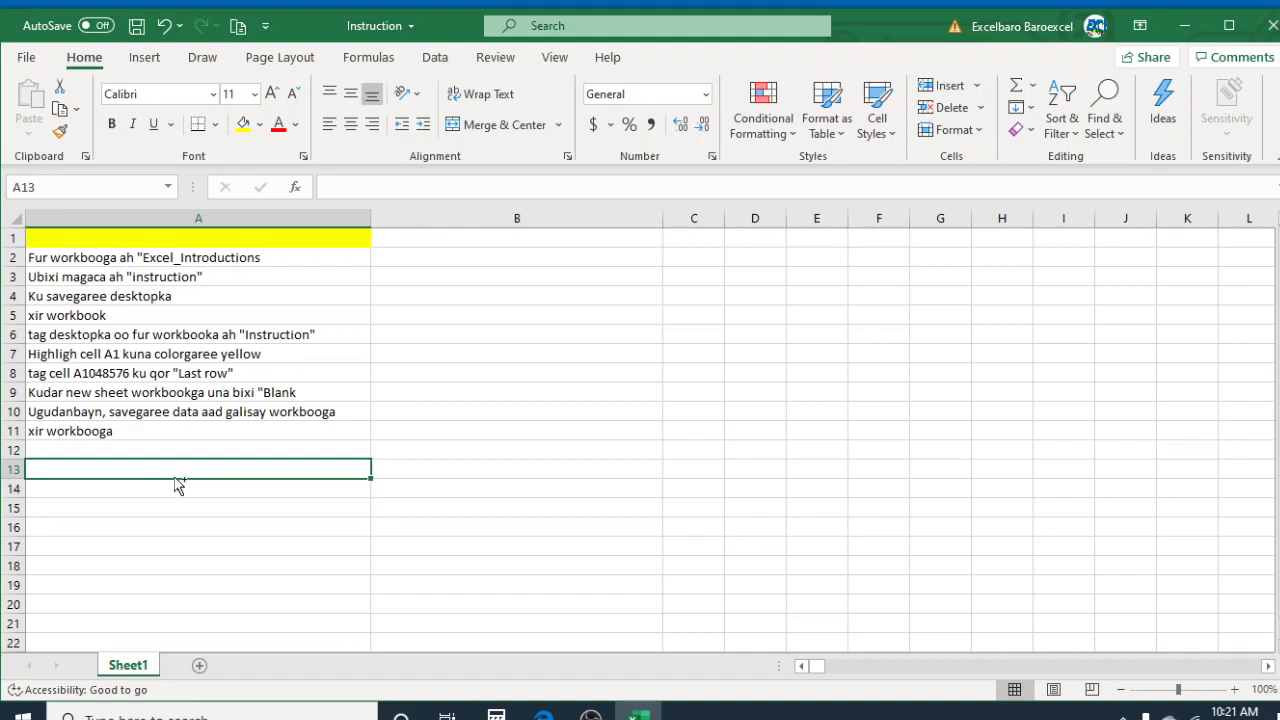
pyautogui.hotkey('ctrl', 'Down')
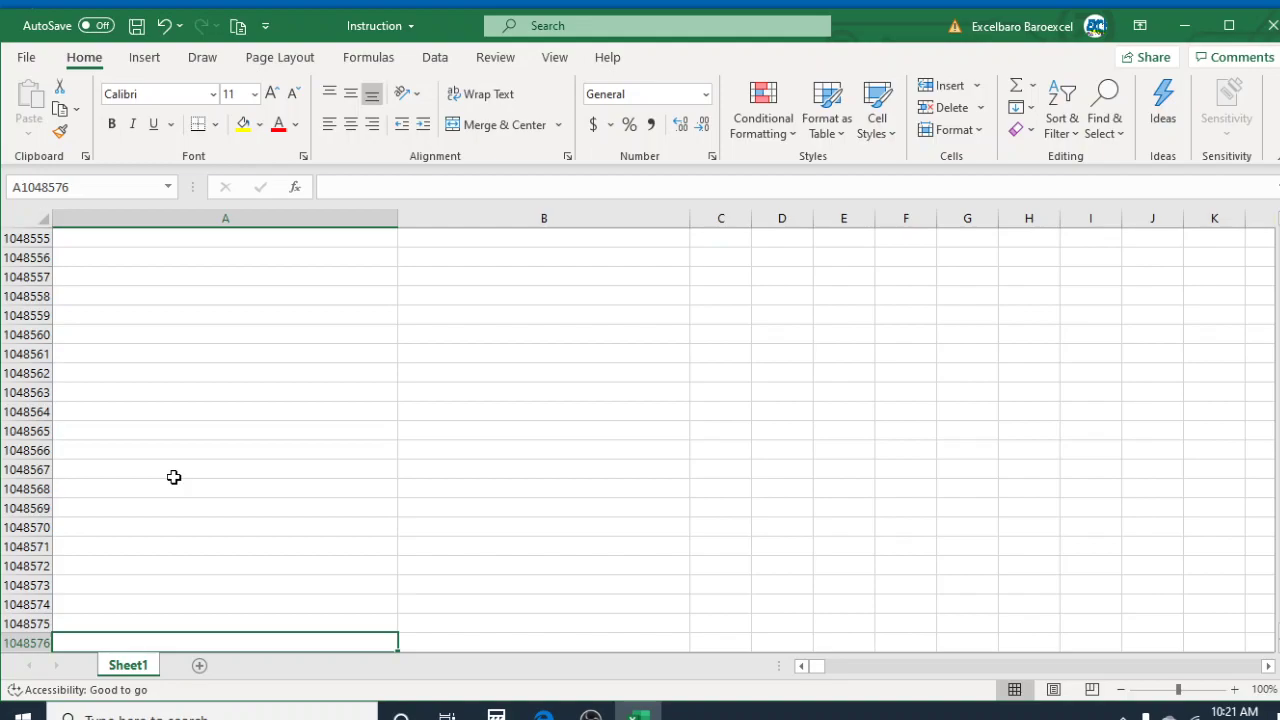
pyautogui.write('L')
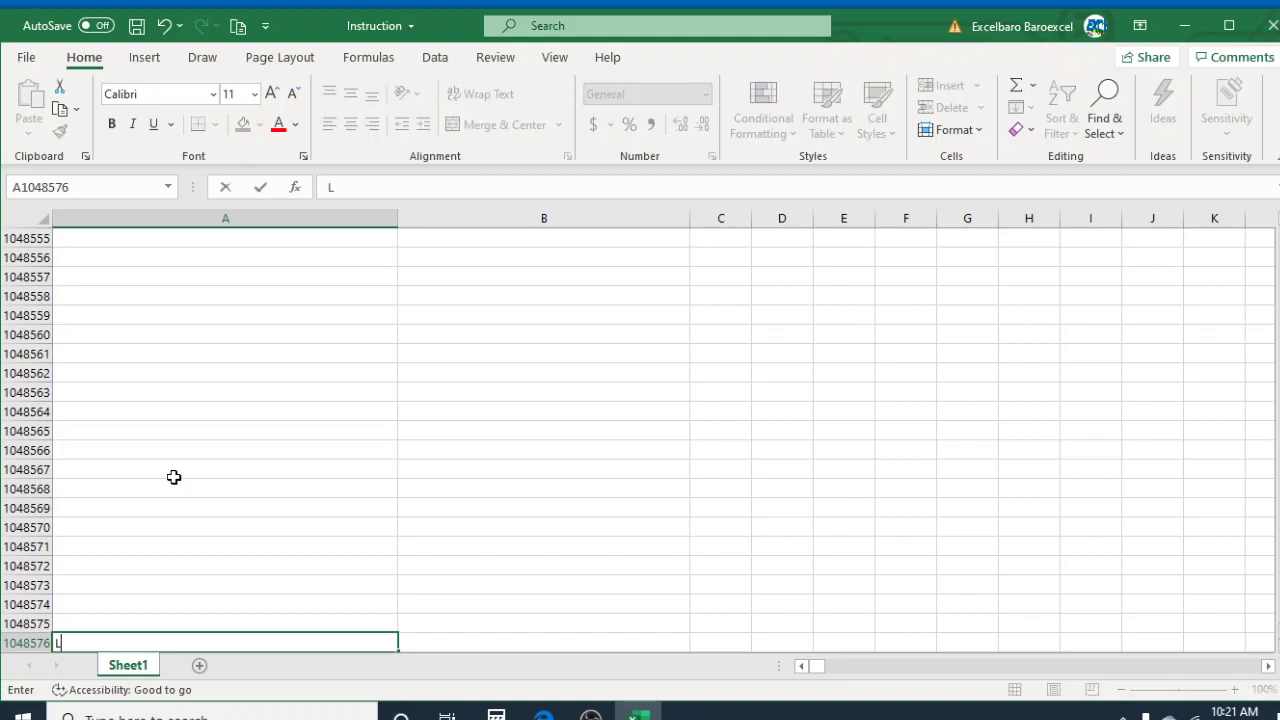
pyautogui.write('ast row')
pyautogui.press('Return')
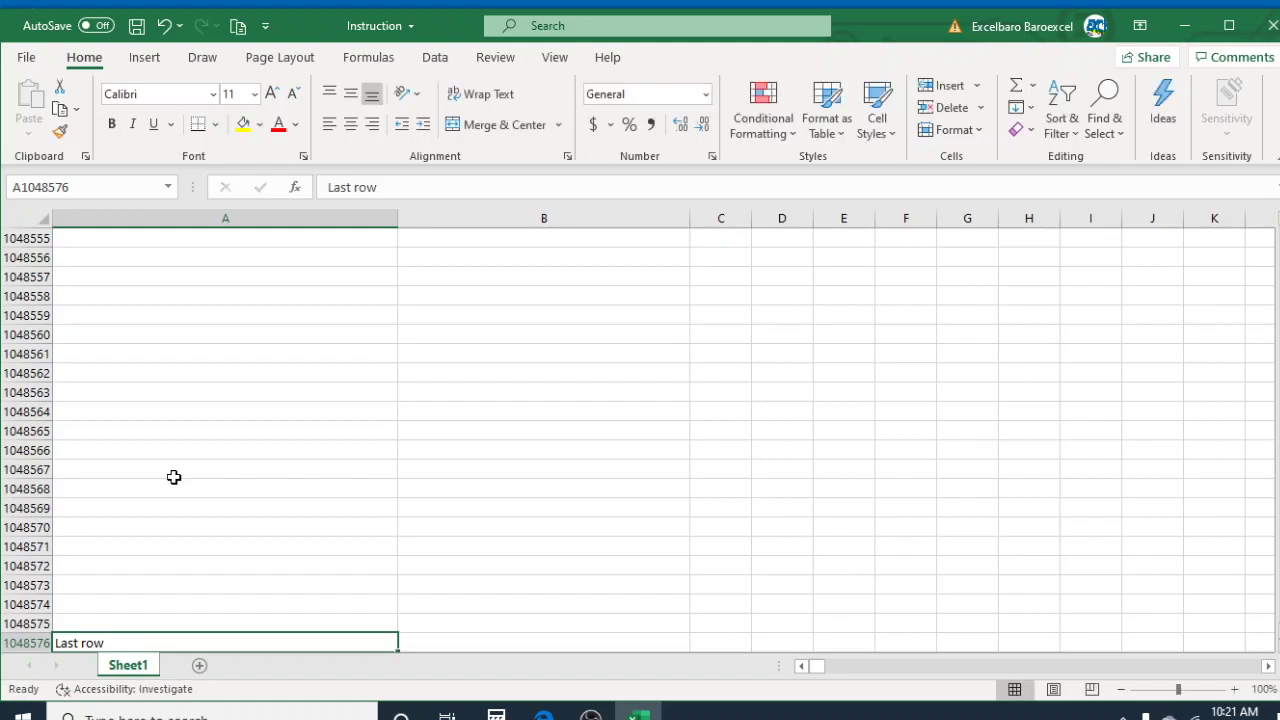
pyautogui.hotkey('ctrl', 'Home')
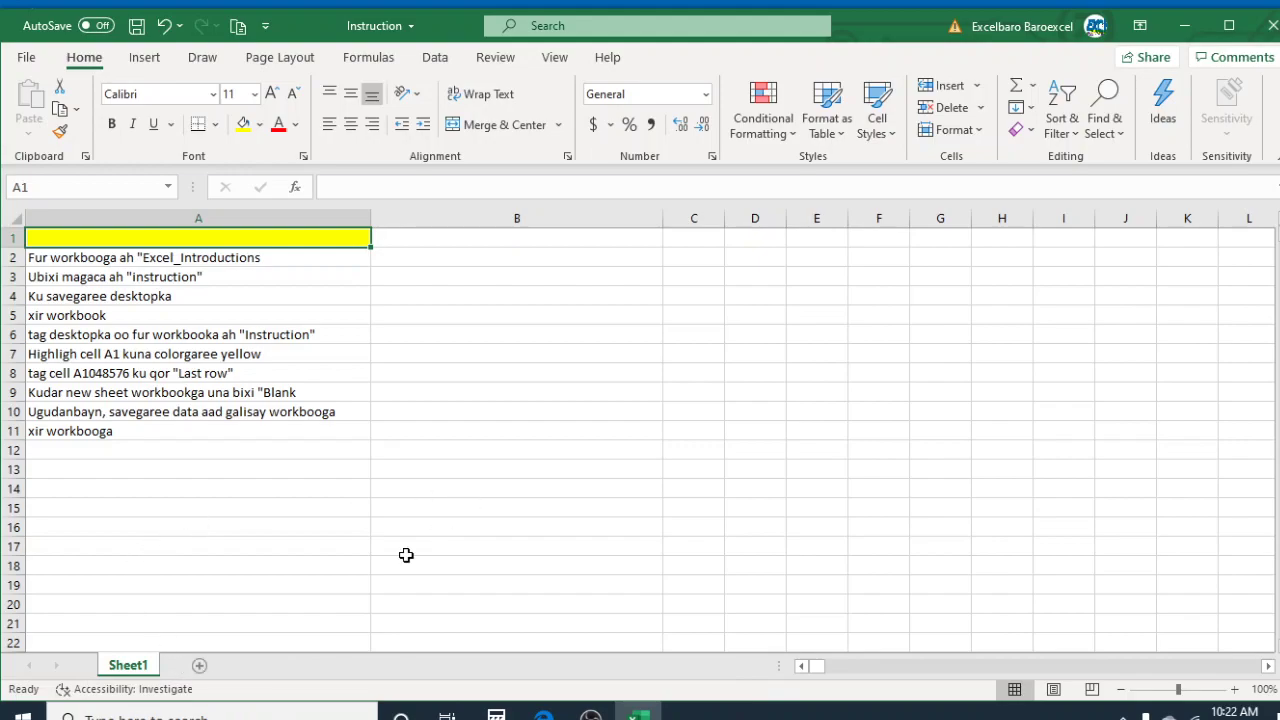
# Add a new worksheet to the workbook and name it Blank.
pyautogui.click(200, 668)
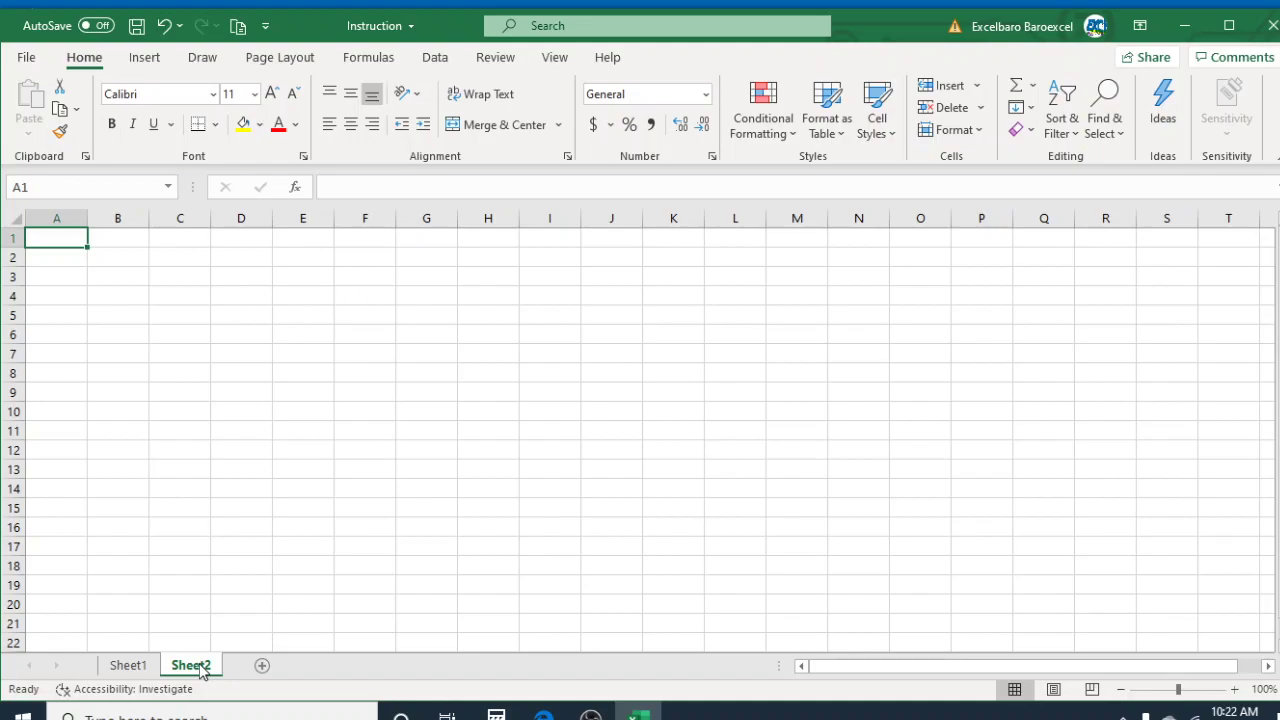
pyautogui.rightClick(201, 670)
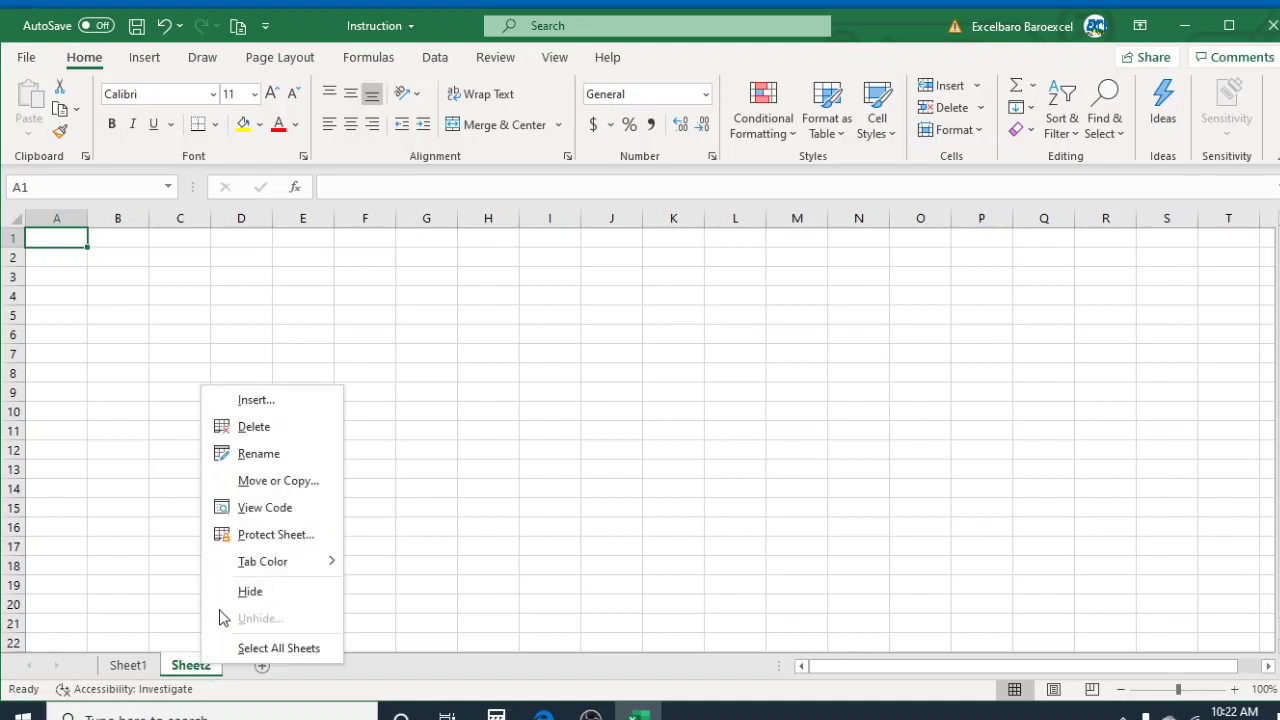
pyautogui.click(278, 455)
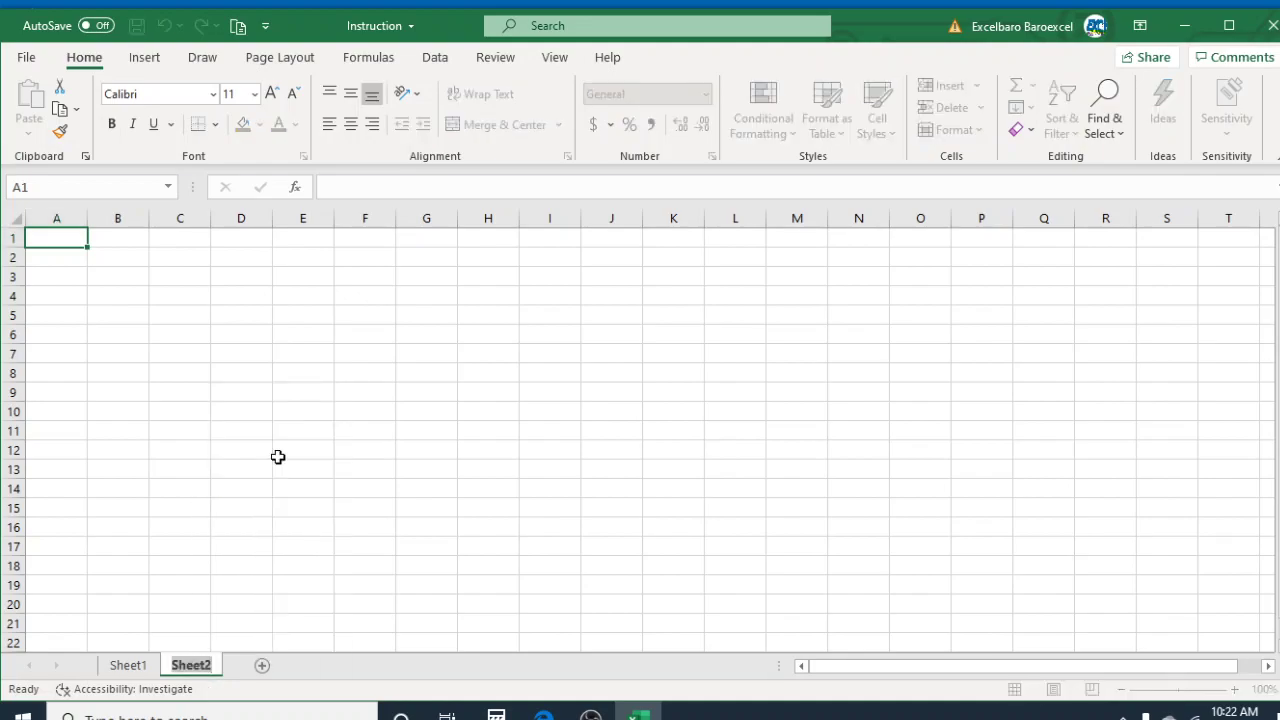
pyautogui.write('Blank')
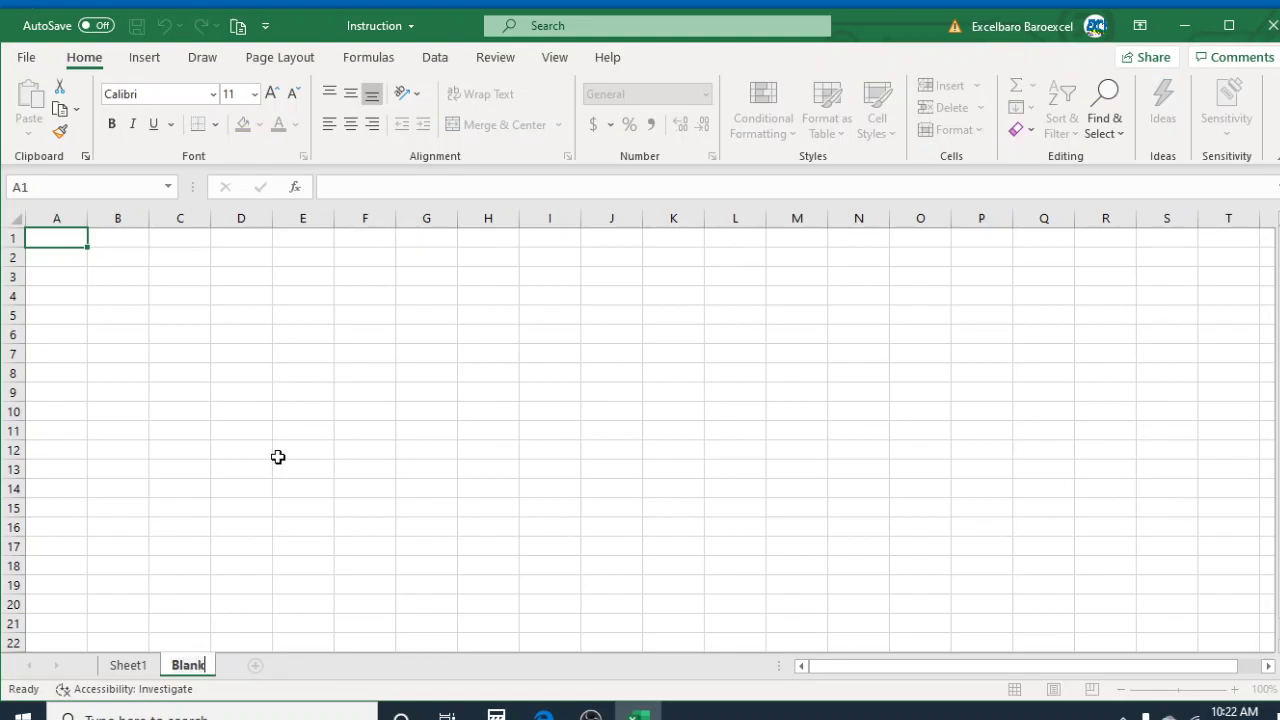
pyautogui.press('Return')
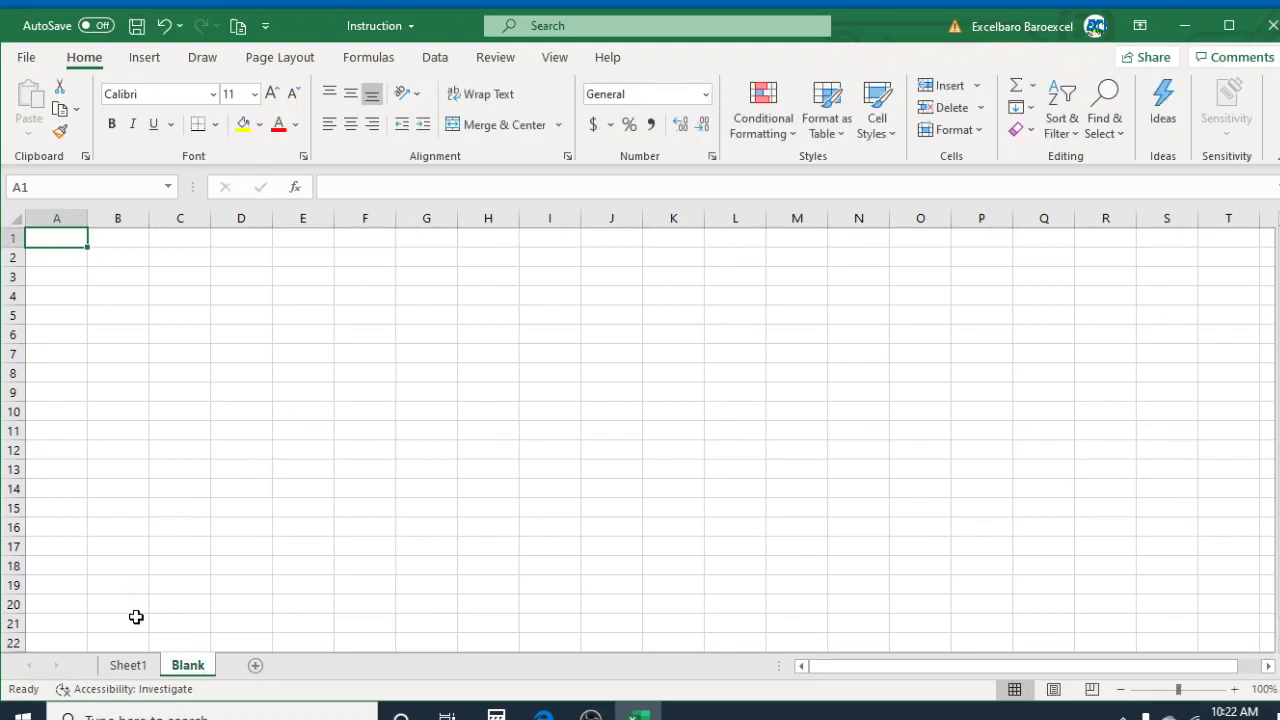
# Return to Sheet1 and save the changes to the Instruction workbook.
pyautogui.click(149, 666)
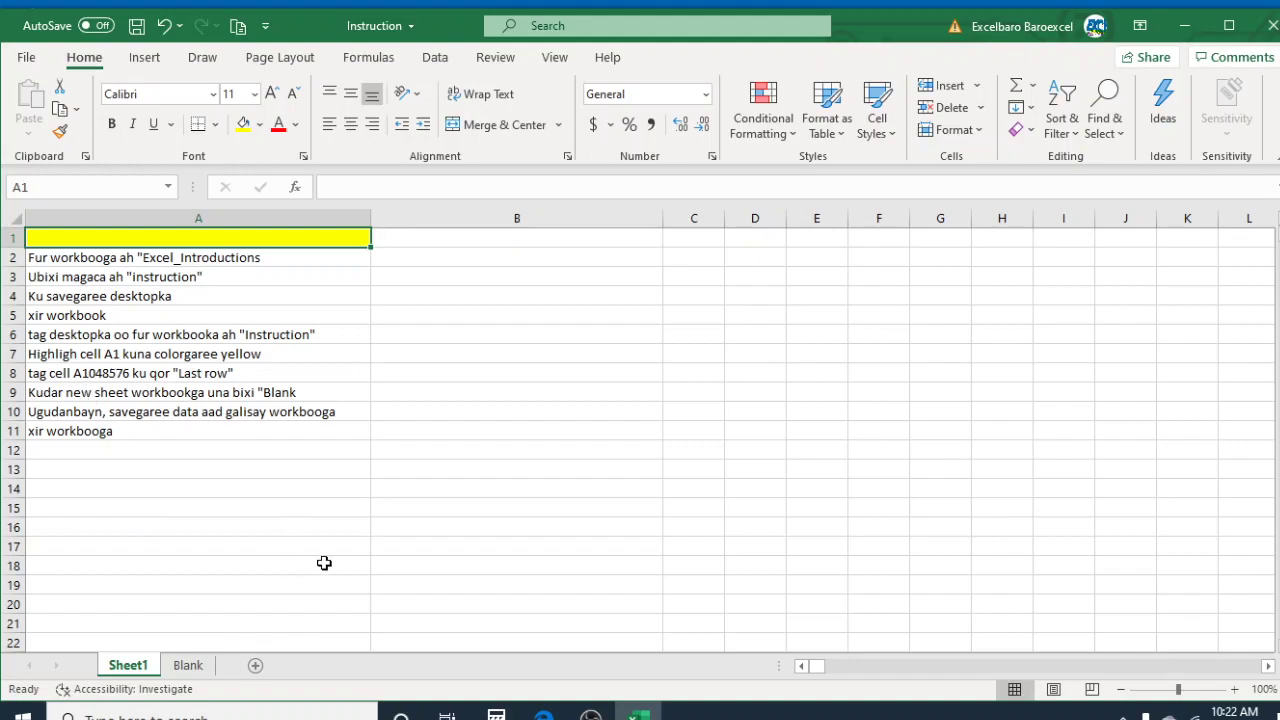
pyautogui.hotkey('ctrl', 's')
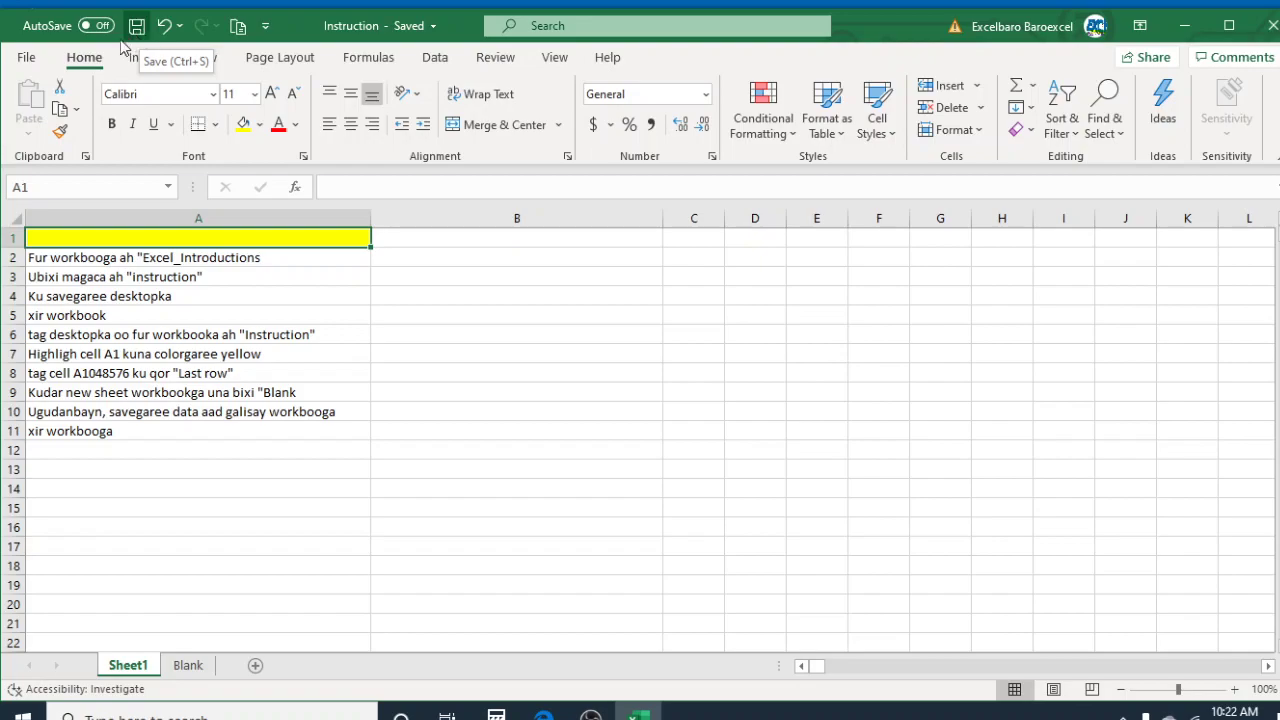
pyautogui.click(27, 60)
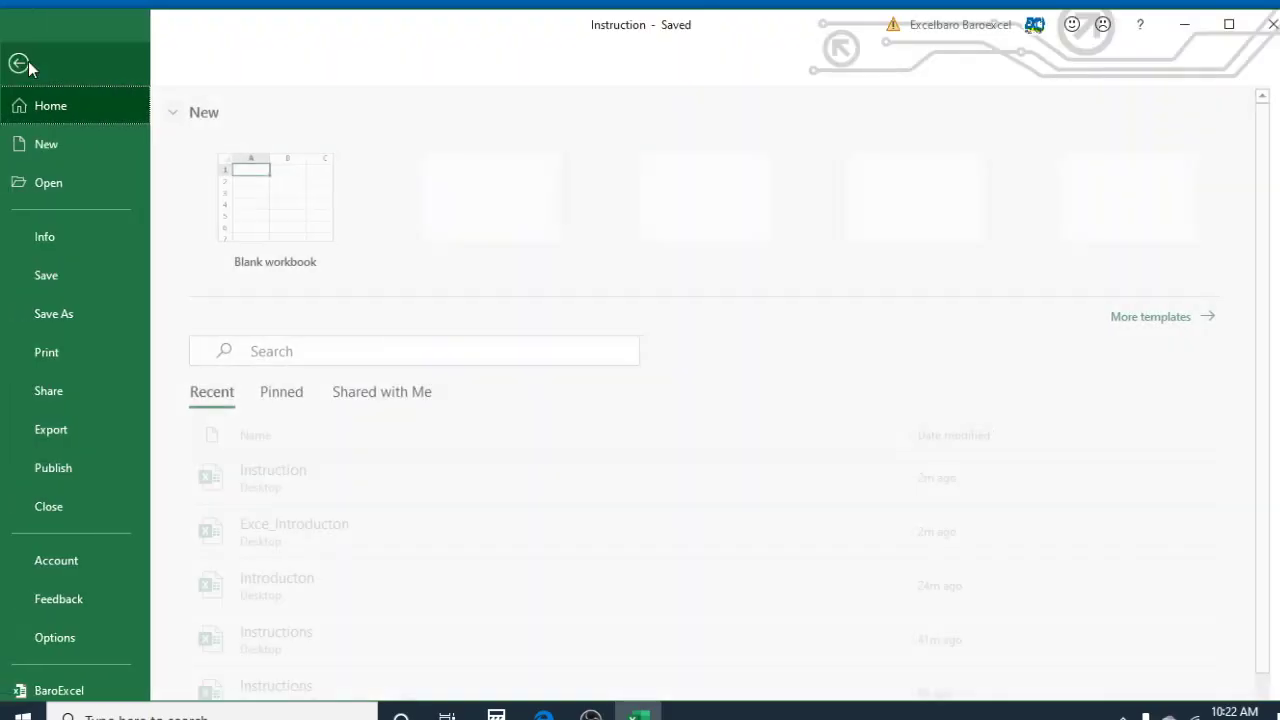